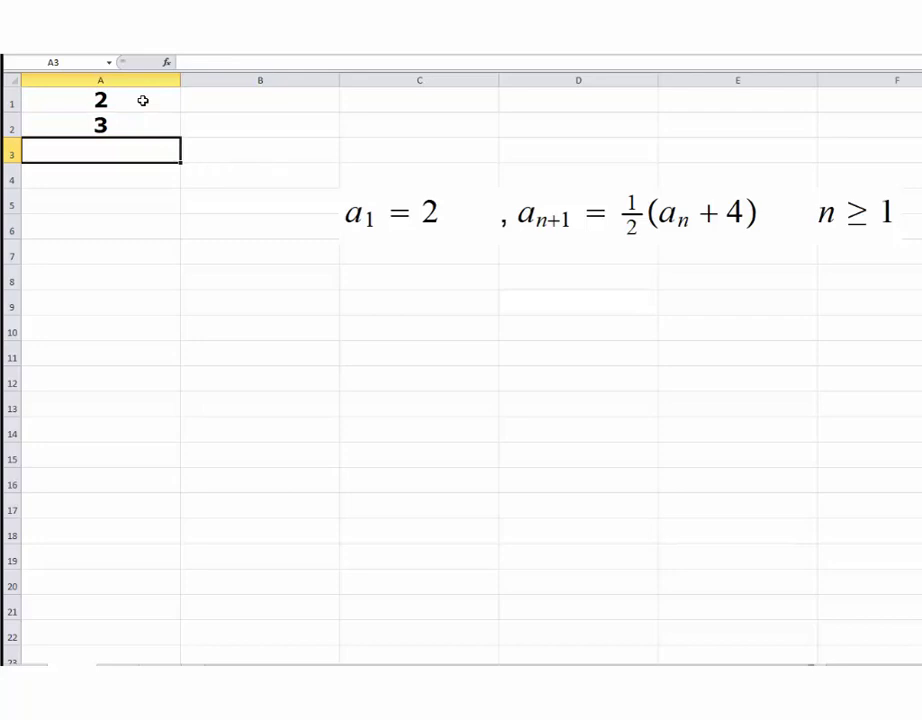
Enter the formula =.5*(A2+4) in cell A3 to compute the sequence's third term.
type(".5*(")
left_click(128, 125)
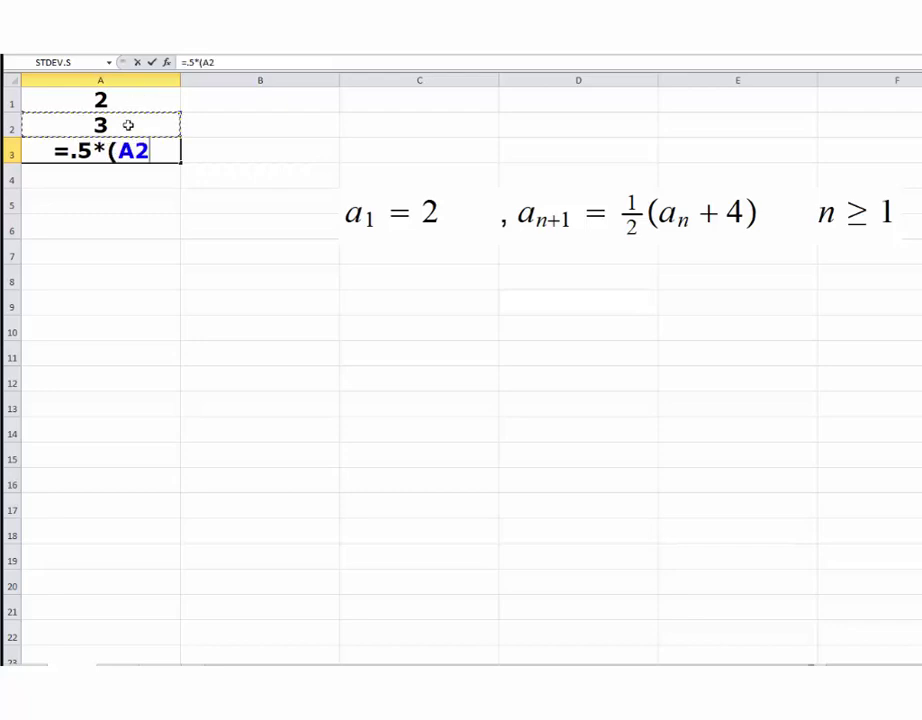
type("+4")
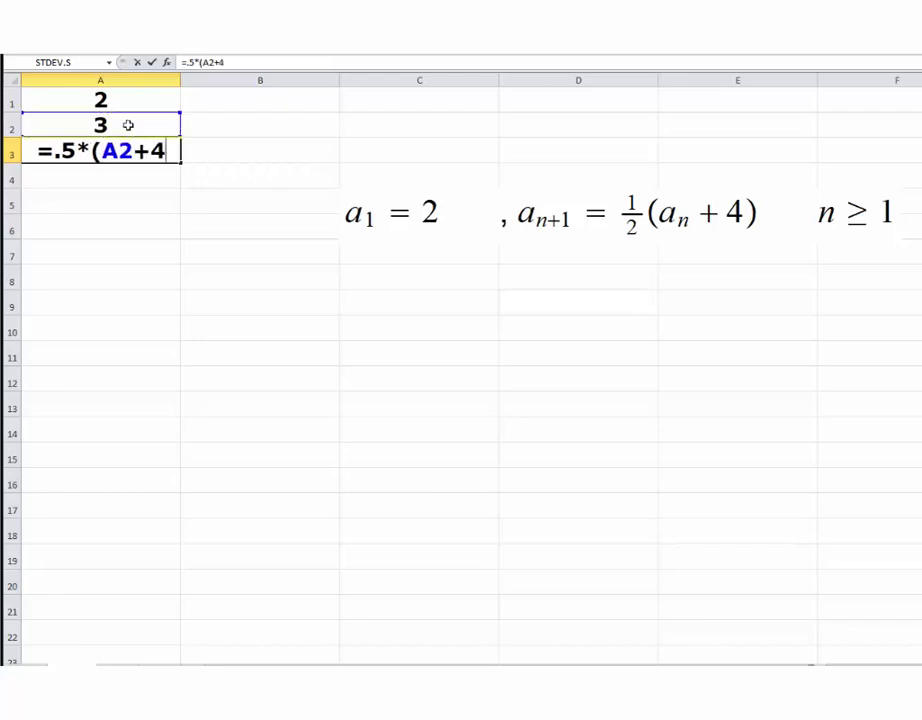
type(")")
key("Return")
Enter the formula =.5*(A3+4) in cell A4 to compute the fourth term.
type("=.5")
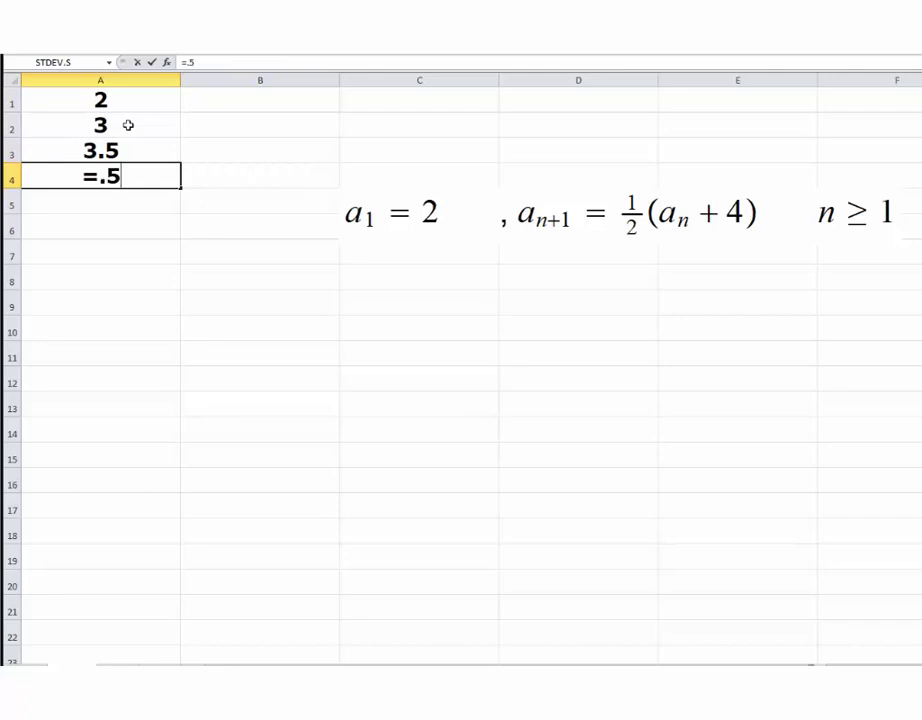
type("*(")
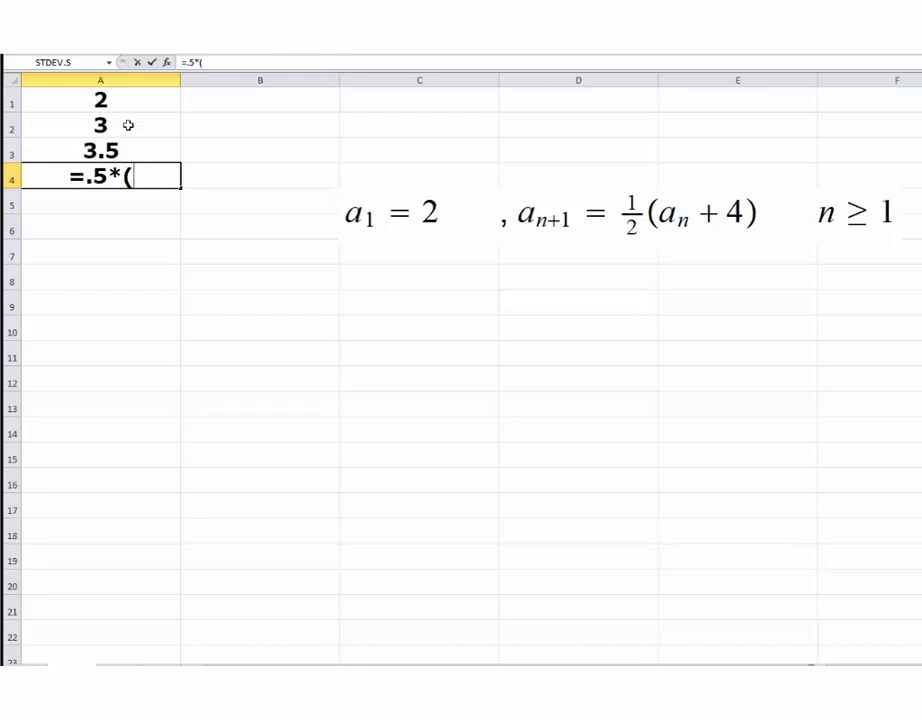
left_click(119, 146)
type("+4)")
key("Return")
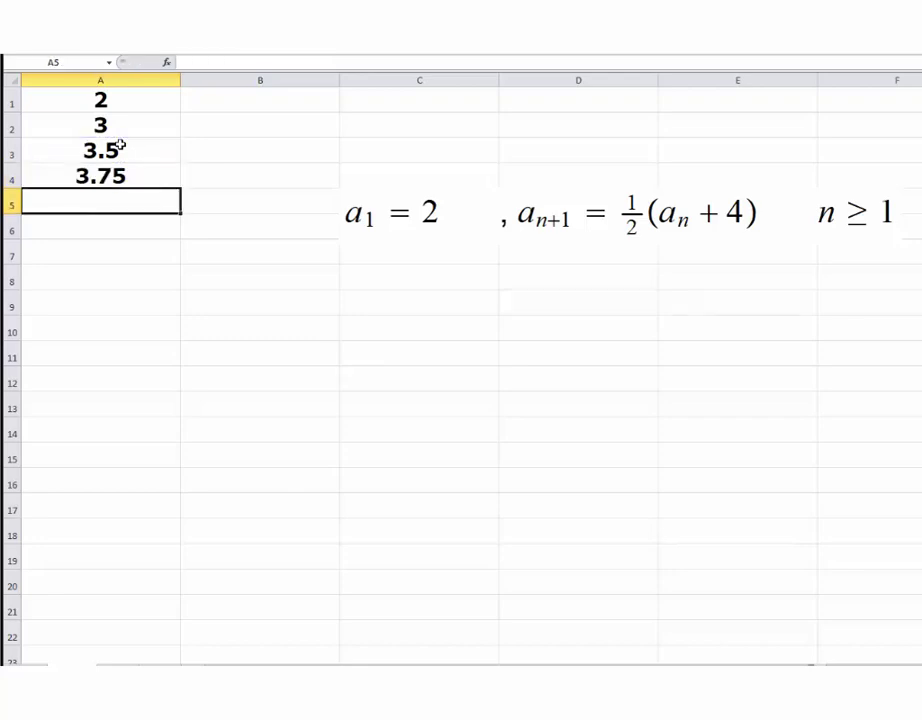
Fill the recursive formulas in A2:A4 down column A through row 21.
left_click_drag(117, 123, 119, 175)
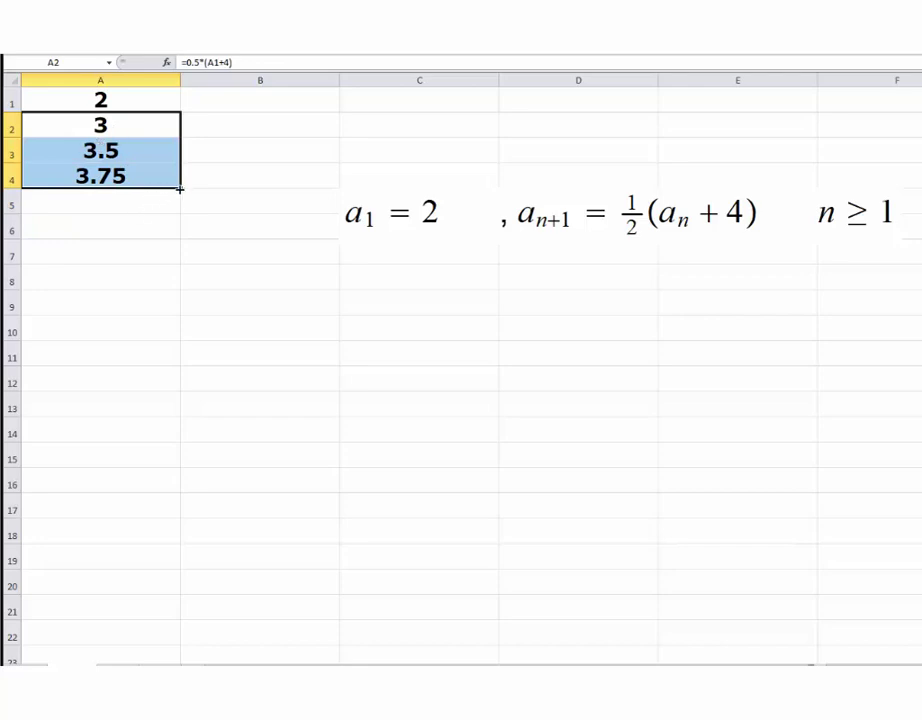
left_click_drag(180, 188, 156, 624)
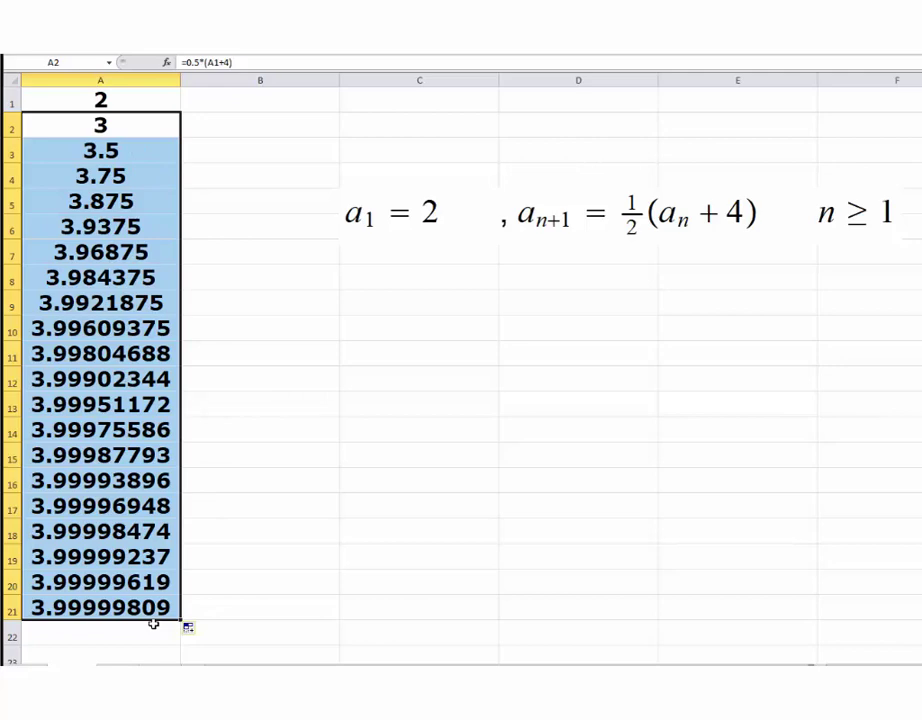
left_click(688, 234)
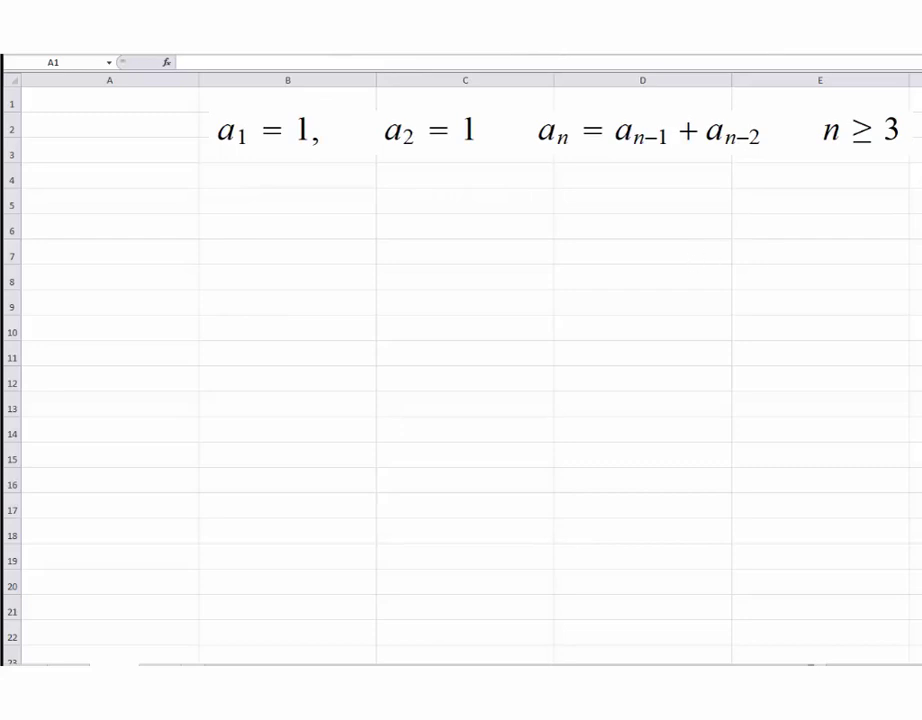
Enter 1 in both A1 and A2 of the Fibonacci sheet and centre the contents of column A.
left_click(70, 97)
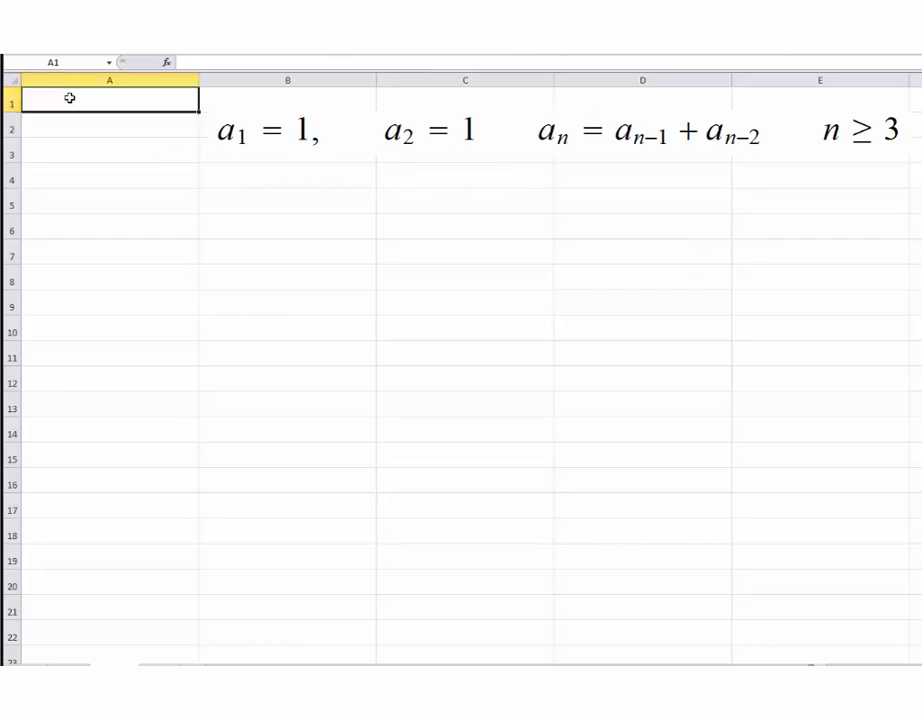
type("1")
left_click(68, 130)
left_click(97, 77)
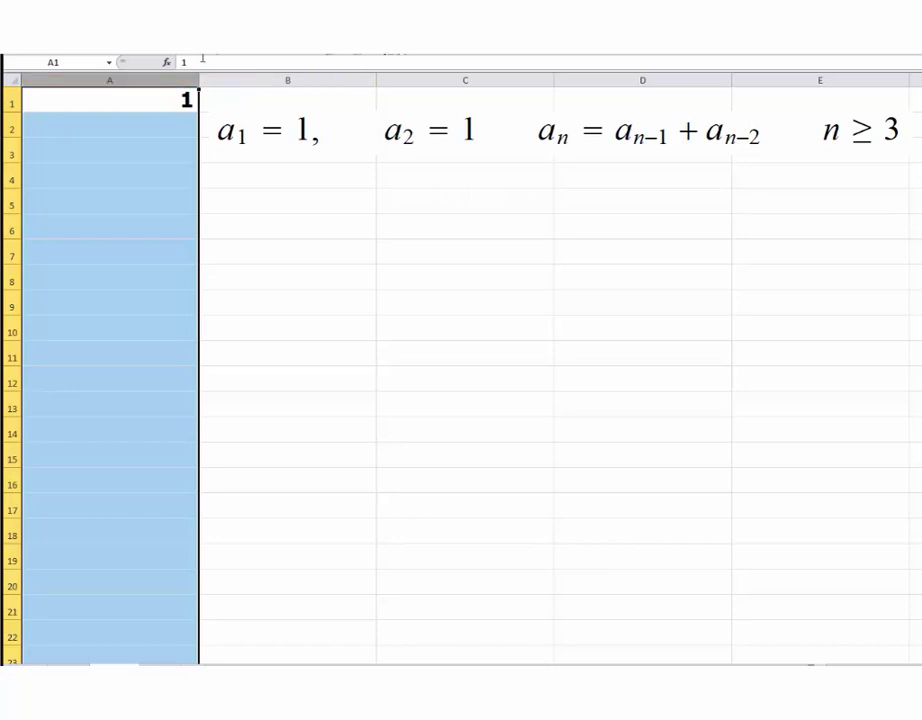
left_click(111, 130)
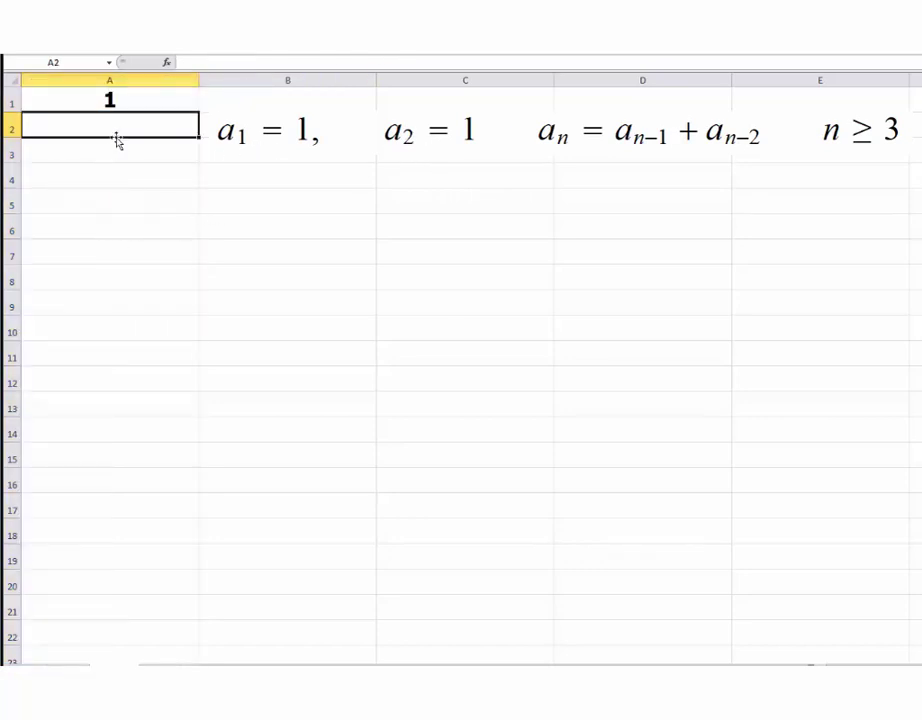
type("1")
left_click(150, 153)
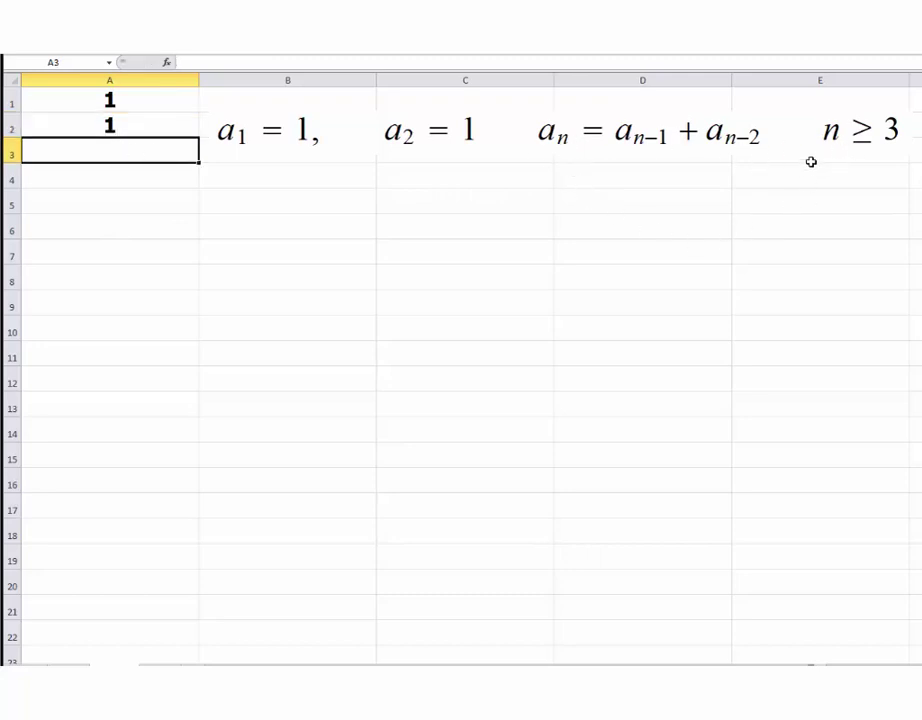
Enter the formula =sum(A1:A2) in cell A3 to add the two preceding terms.
type("=")
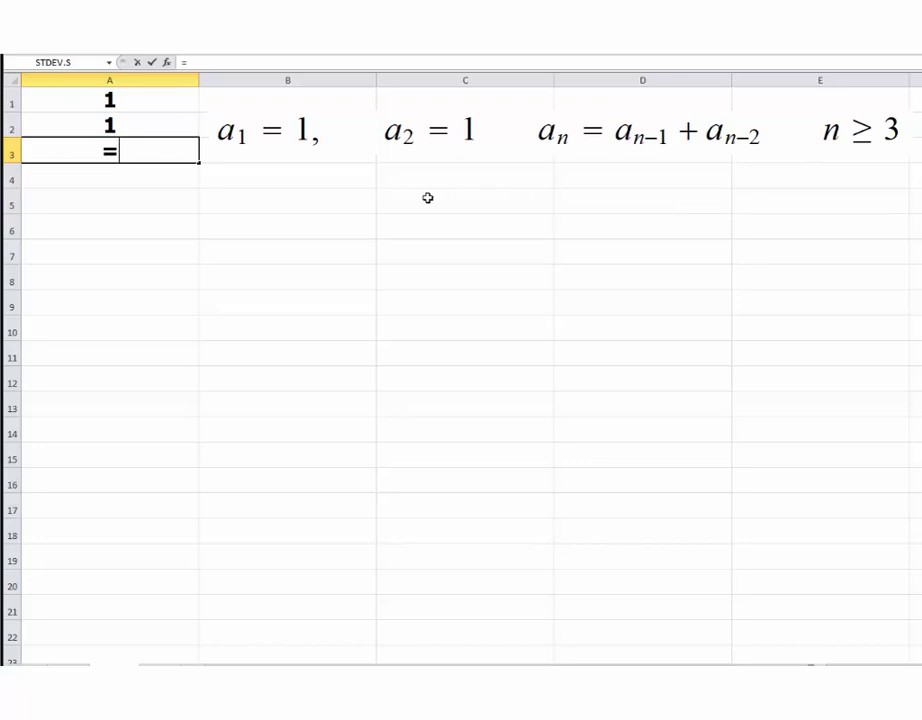
type("(")
key("BackSpace")
type("sum(")
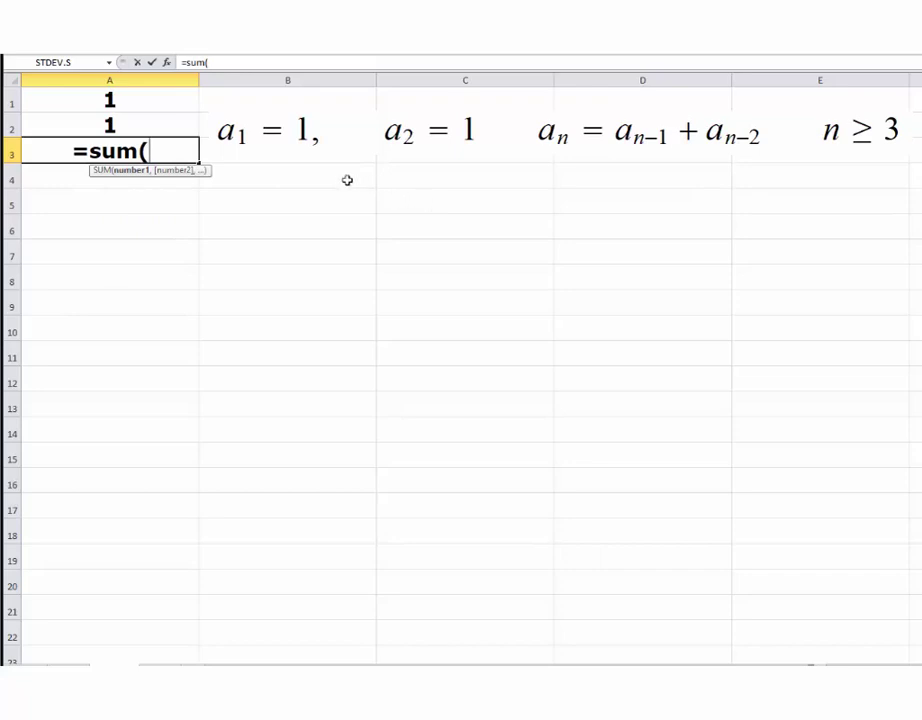
left_click_drag(128, 97, 127, 120)
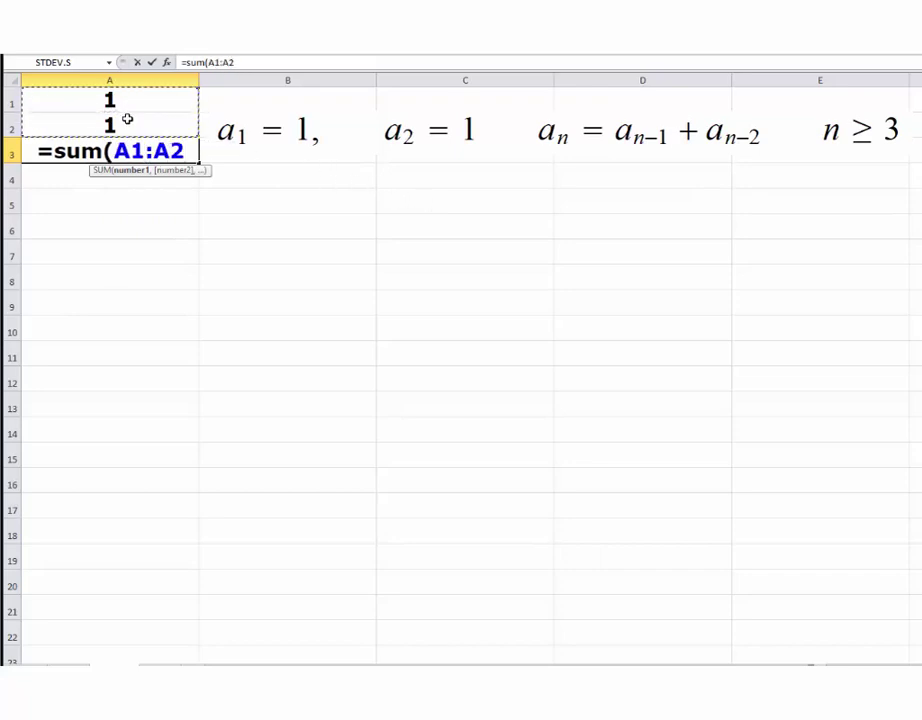
type(")")
key("Return")
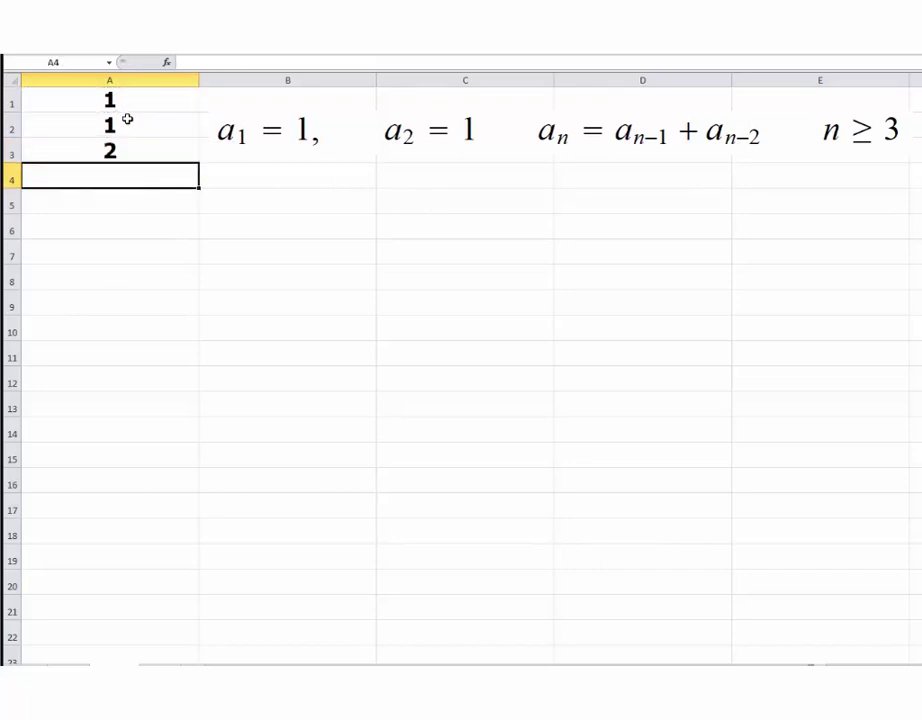
Enter the formula =sum(A2:A3) in cell A4 for the fourth Fibonacci term.
type("=")
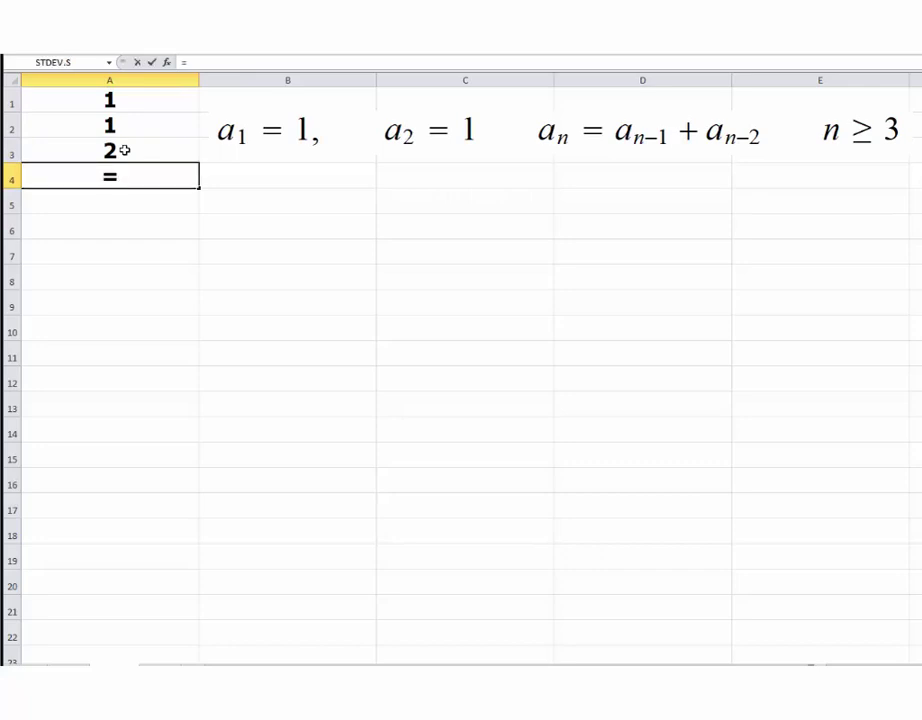
type("sum(")
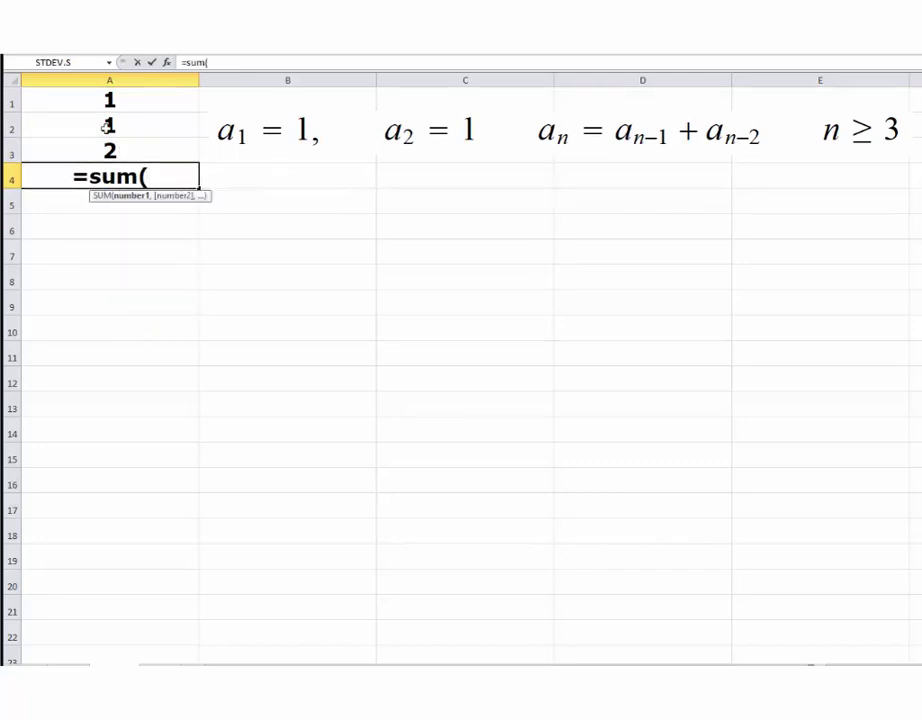
left_click_drag(91, 120, 92, 143)
type(")")
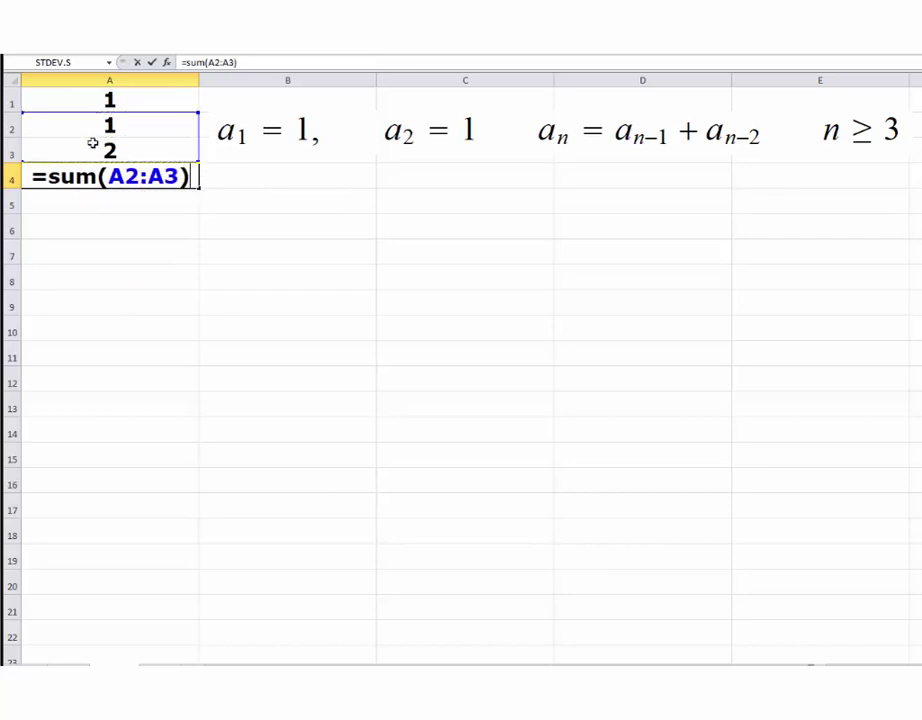
key("Return")
Enter the formula =sum(A3:A4) in cell A5 for the fifth Fibonacci term.
type("=s")
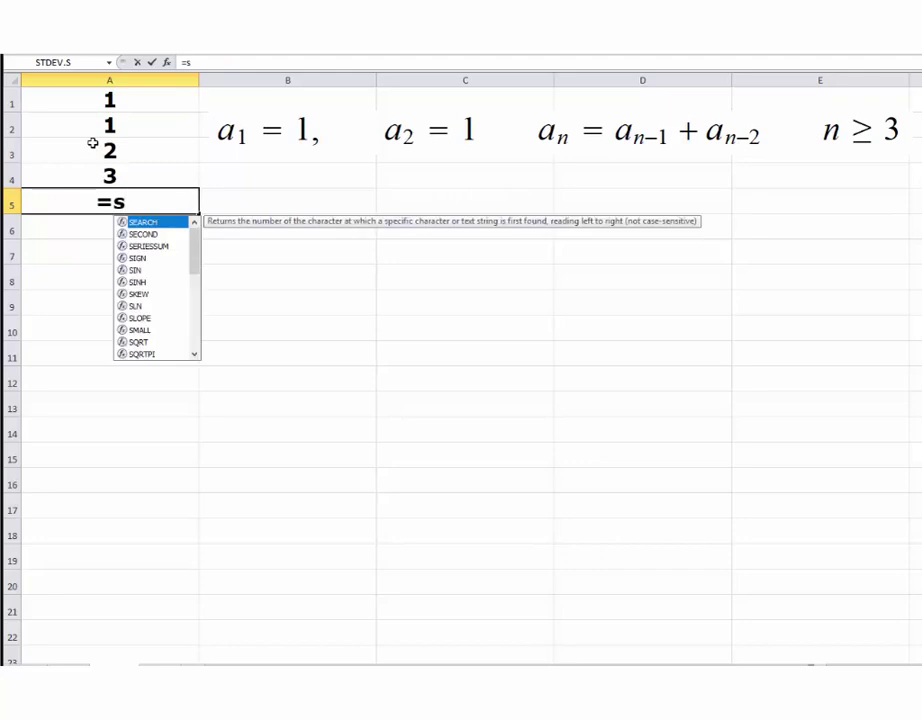
type("um(")
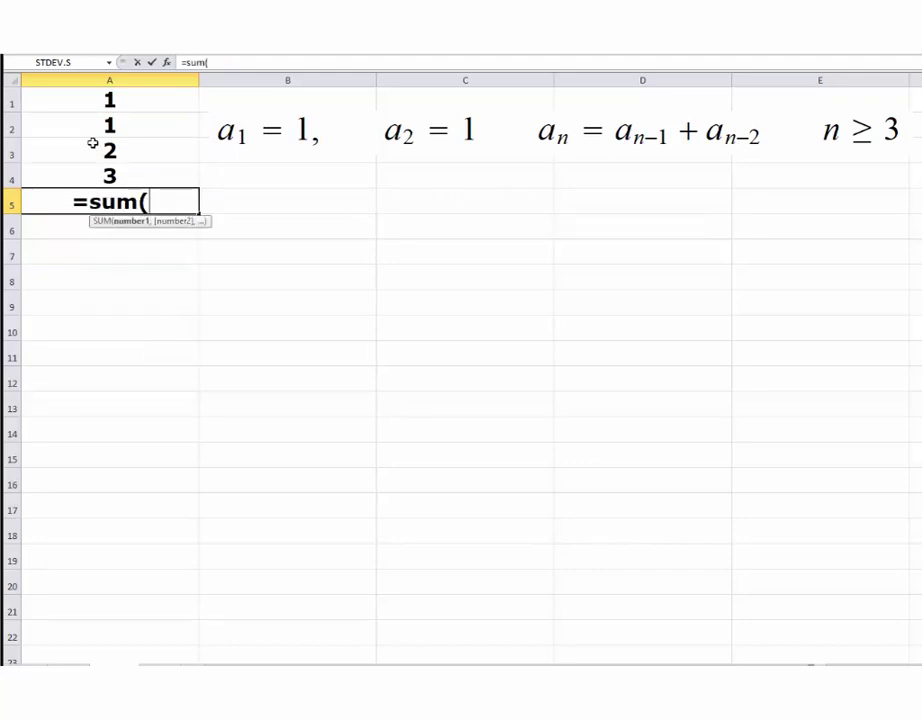
left_click_drag(92, 143, 86, 168)
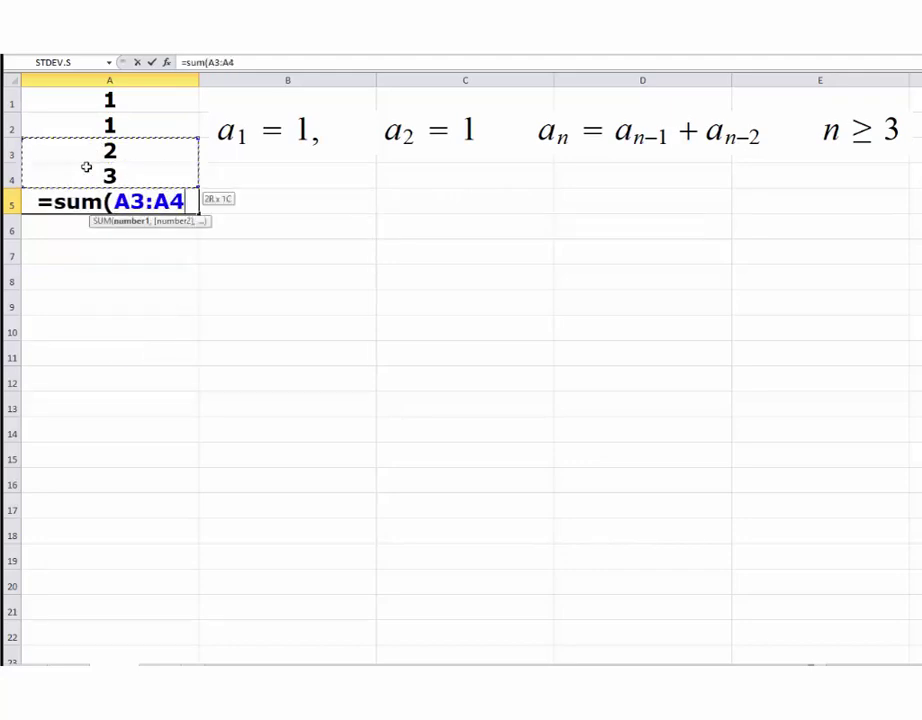
type(")")
key("Return")
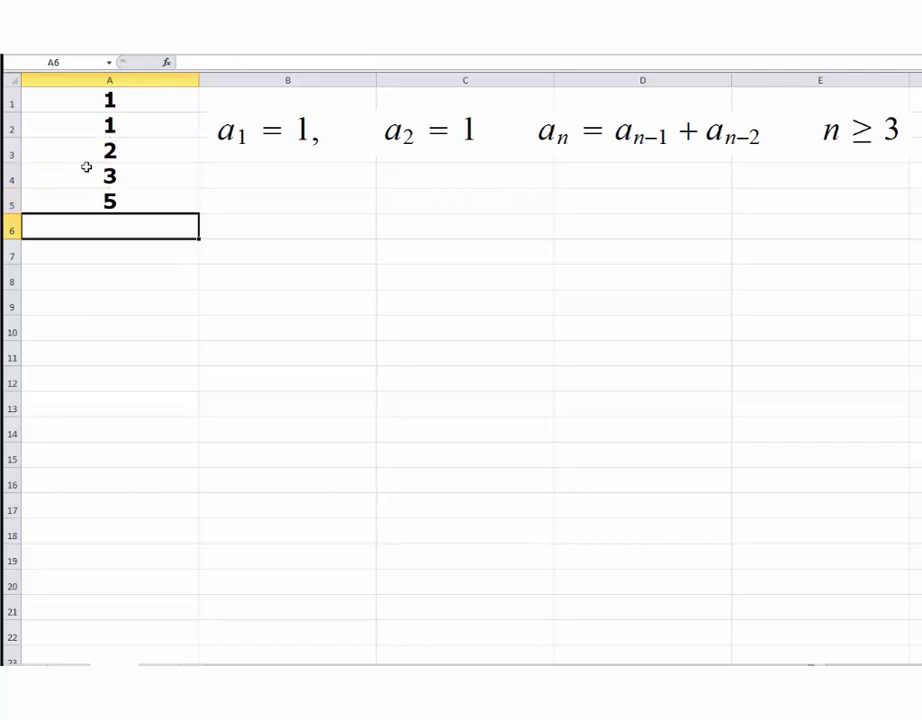
Fill the sum formulas in A3:A5 down column A through row 26.
left_click_drag(113, 148, 117, 203)
left_click_drag(200, 213, 202, 588)
scroll(388, 531, "down", 3)
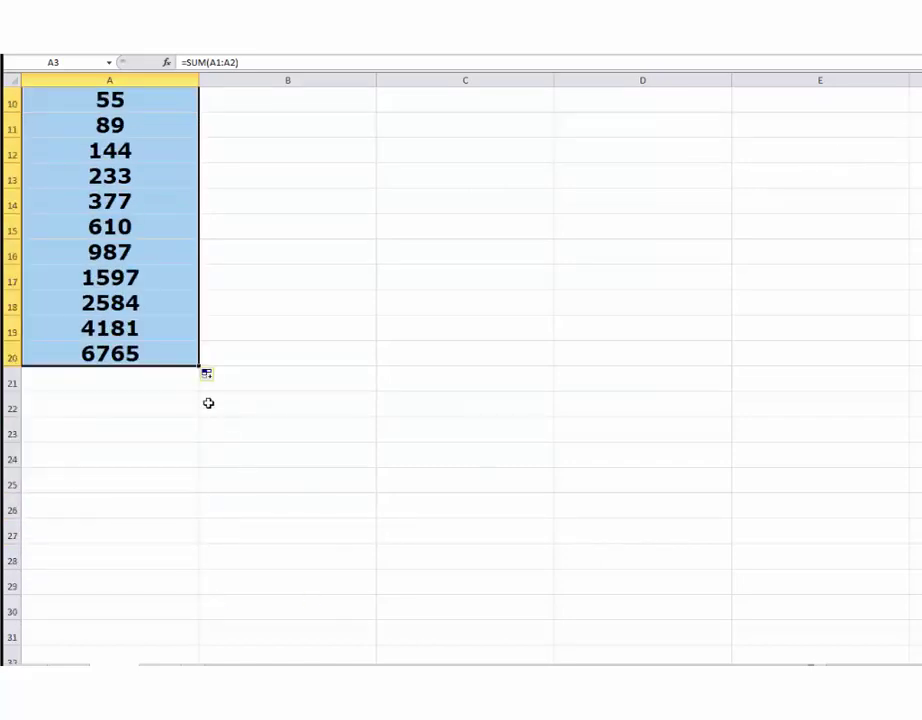
left_click_drag(200, 367, 216, 514)
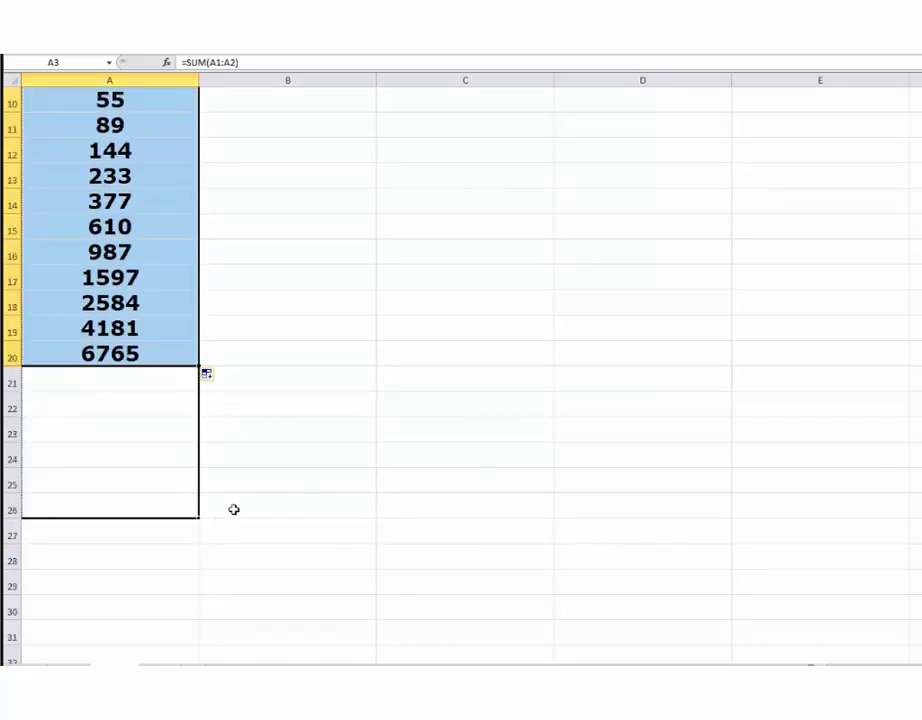
scroll(543, 494, "up", 3)
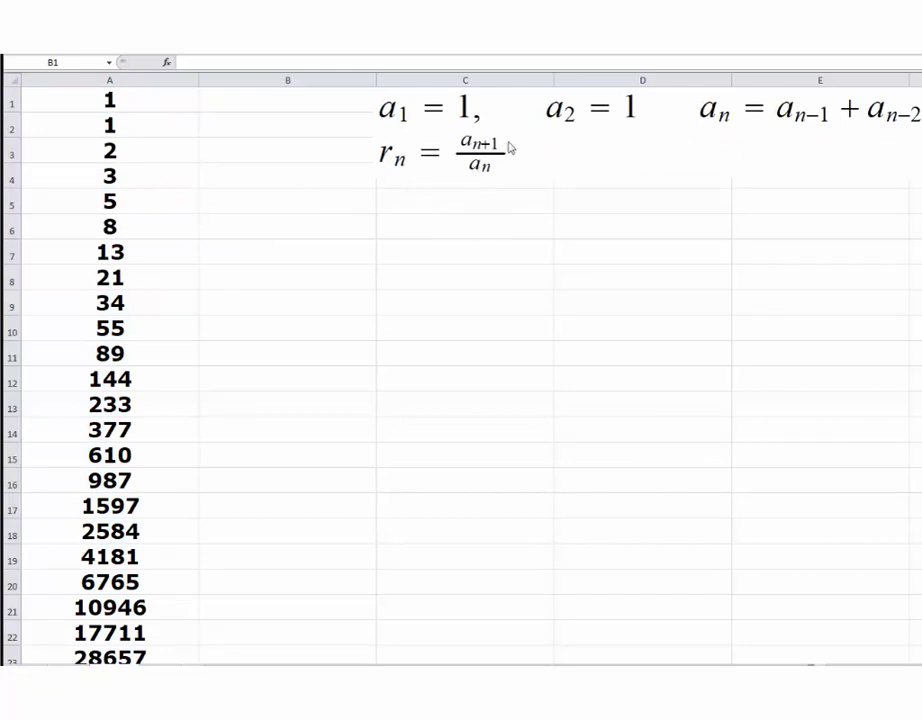
Enter the ratio formula =(A2/A1) in cell B2 and centre the contents of column B.
left_click(216, 112)
left_click(231, 127)
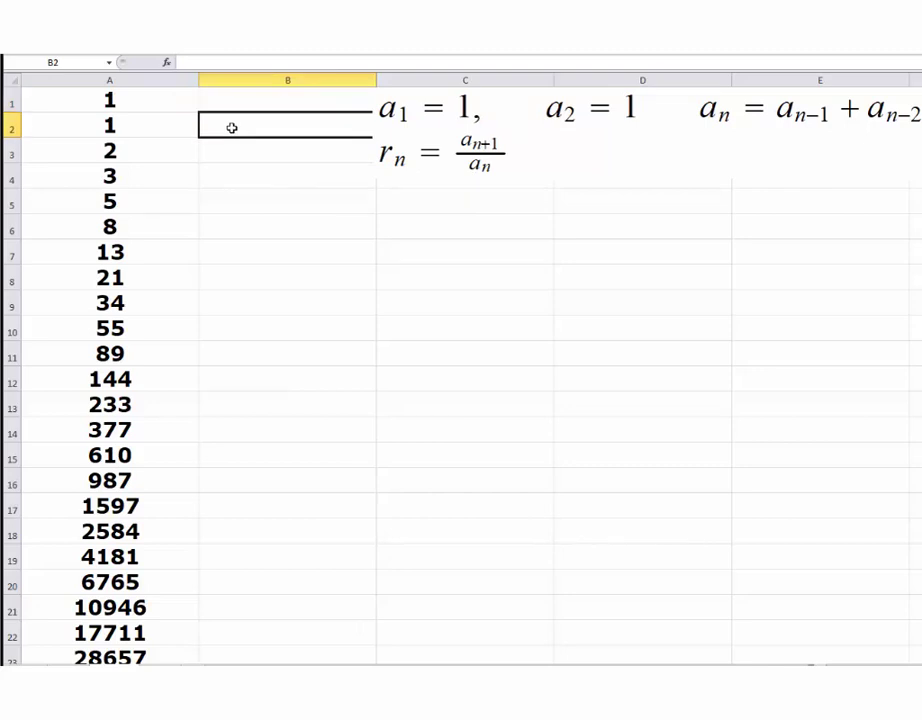
type("=")
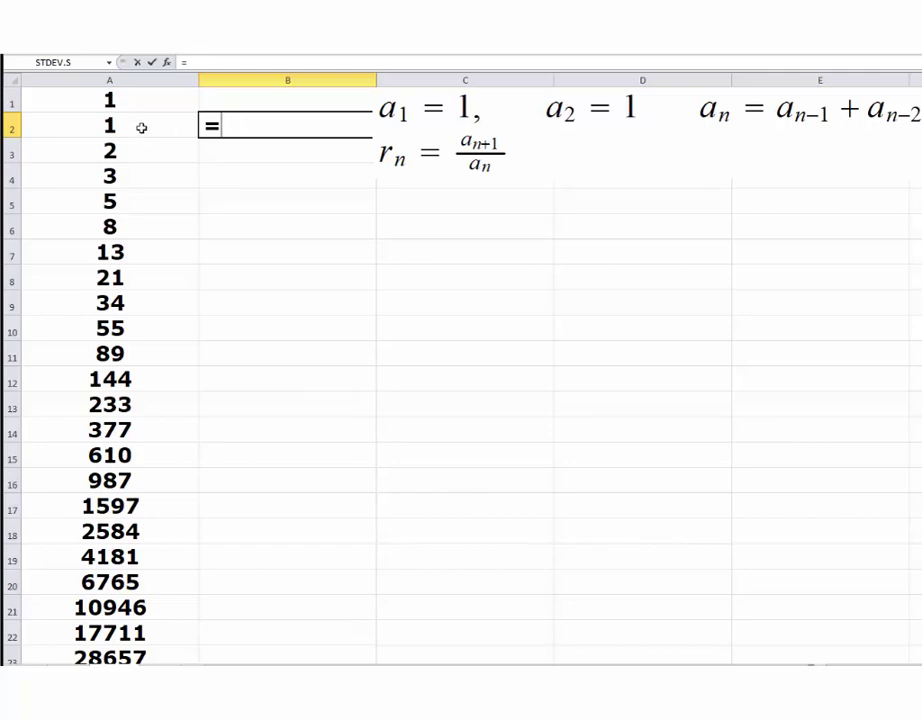
type("(")
left_click(133, 124)
type("/")
left_click(134, 104)
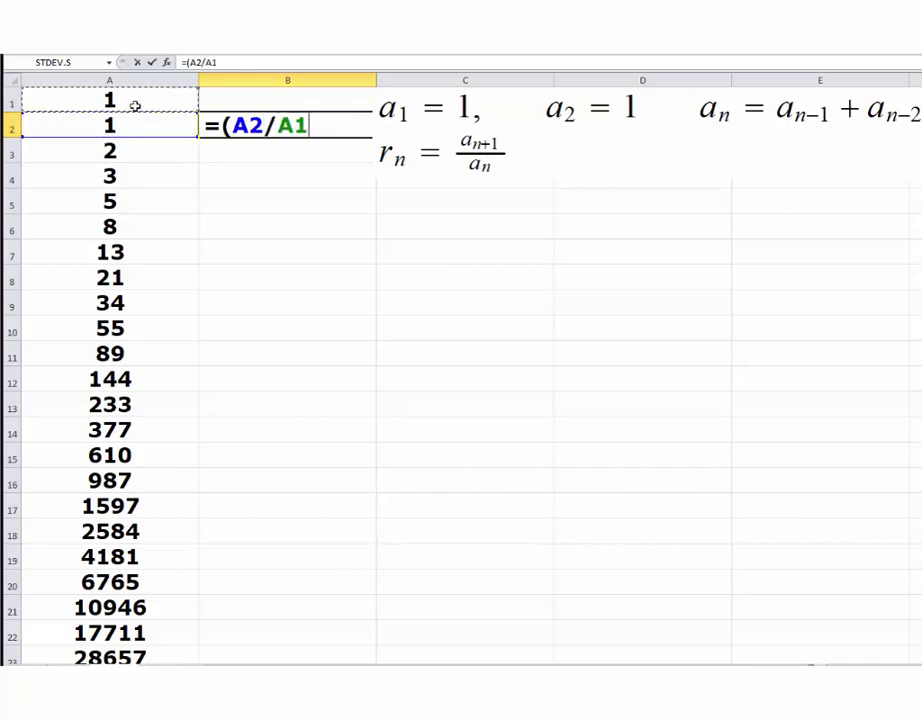
type(")")
key("Return")
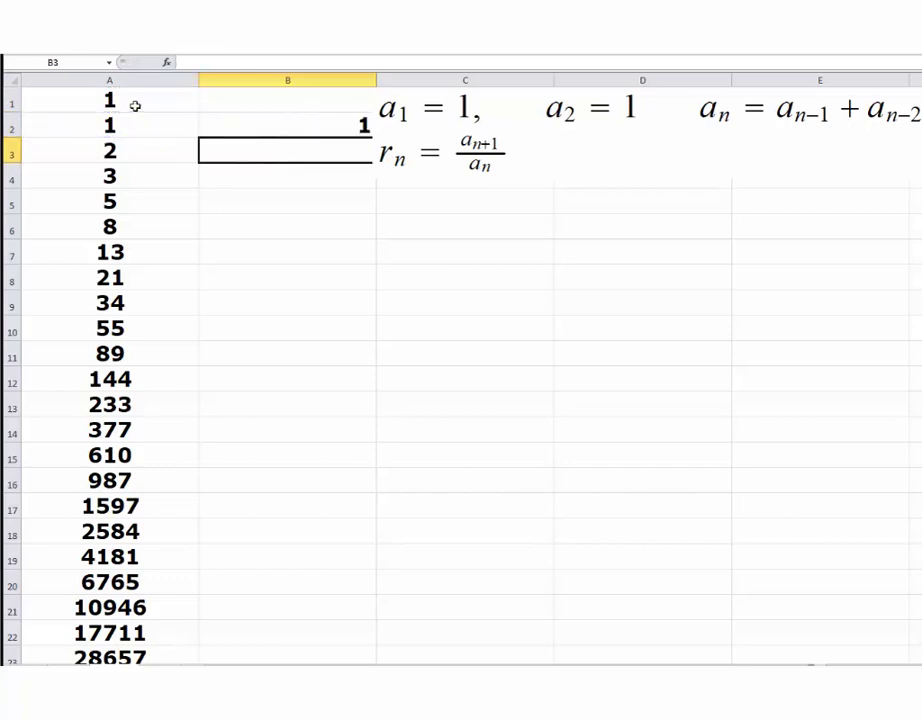
left_click(290, 80)
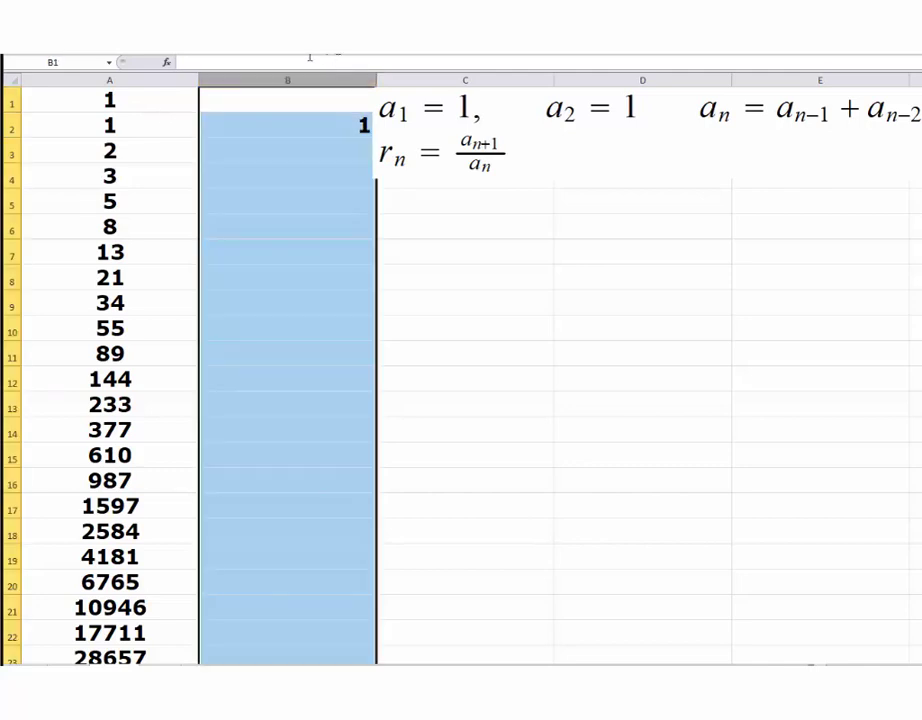
Enter the ratio formula =(A3/A2) in cell B3.
left_click(267, 153)
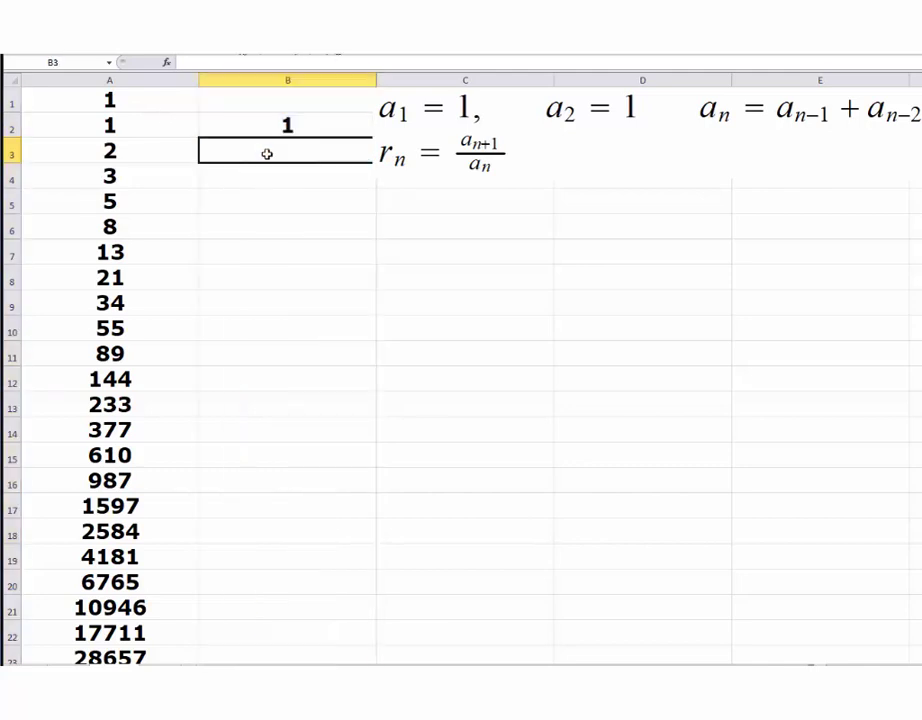
type("=")
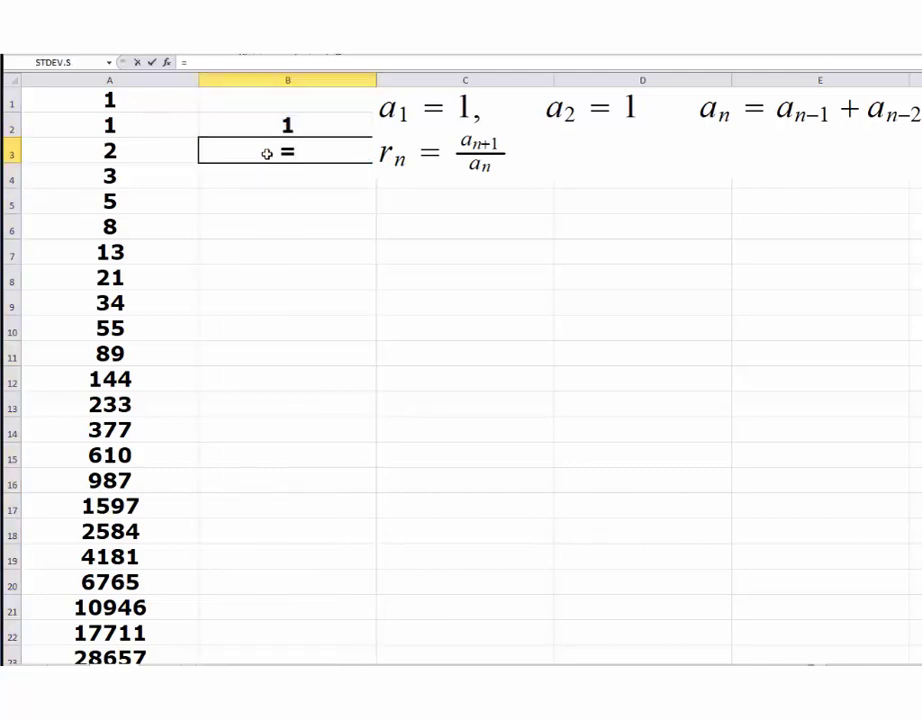
type("(")
left_click(111, 152)
type("/")
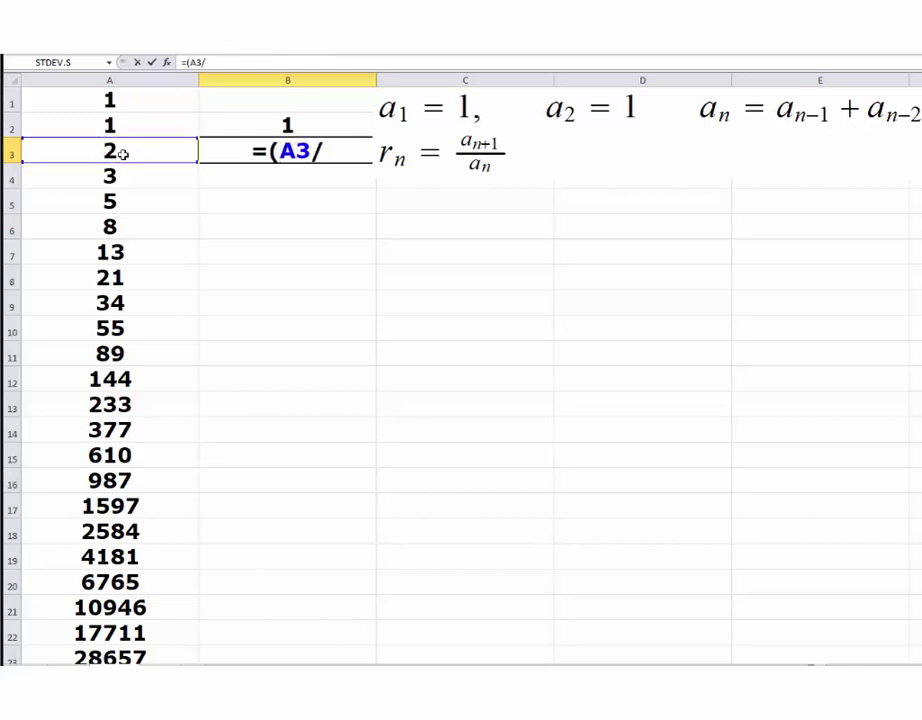
left_click(136, 131)
type(")")
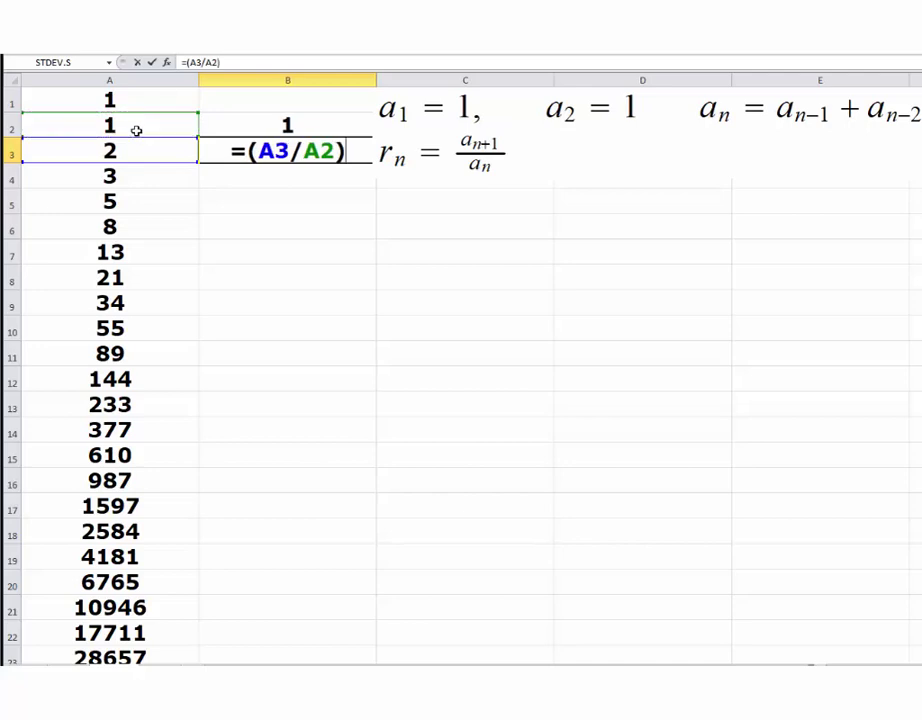
key("Return")
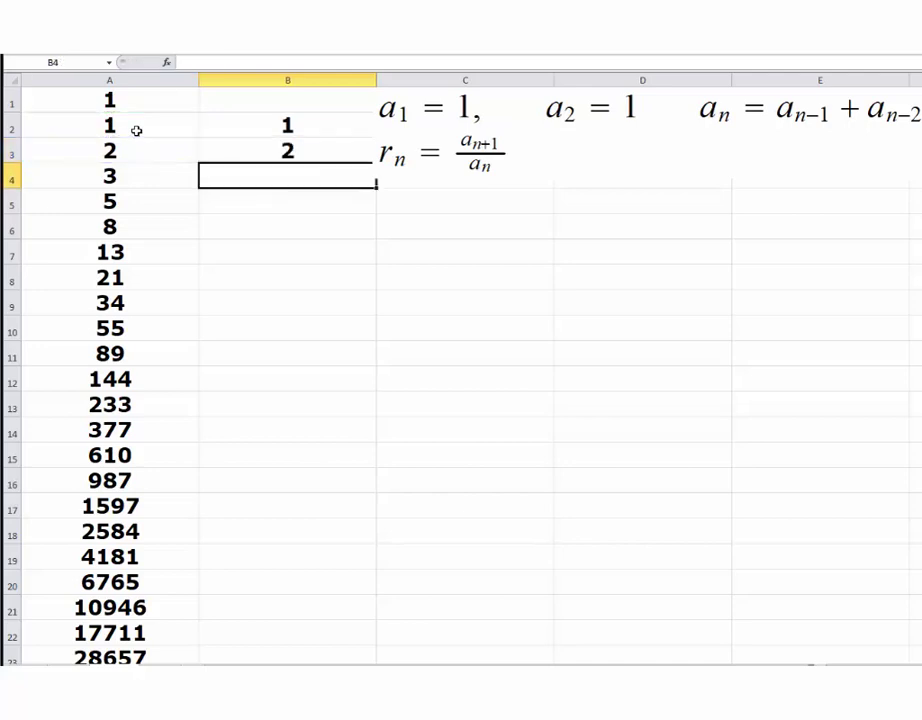
Enter the ratio formula =(A4/A3) in cell B4.
type("=(")
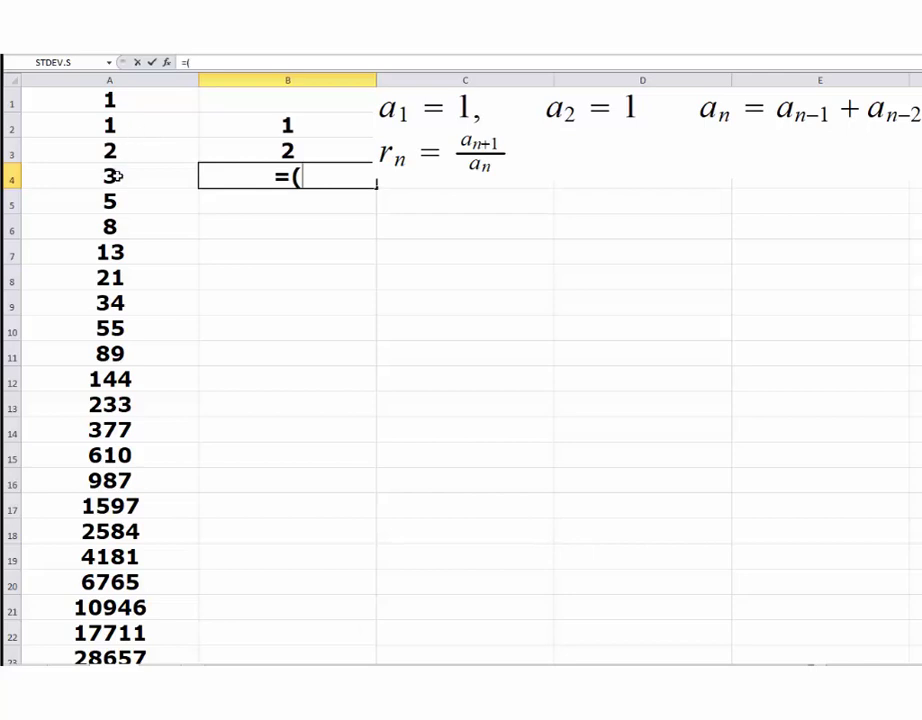
left_click(115, 176)
type("/")
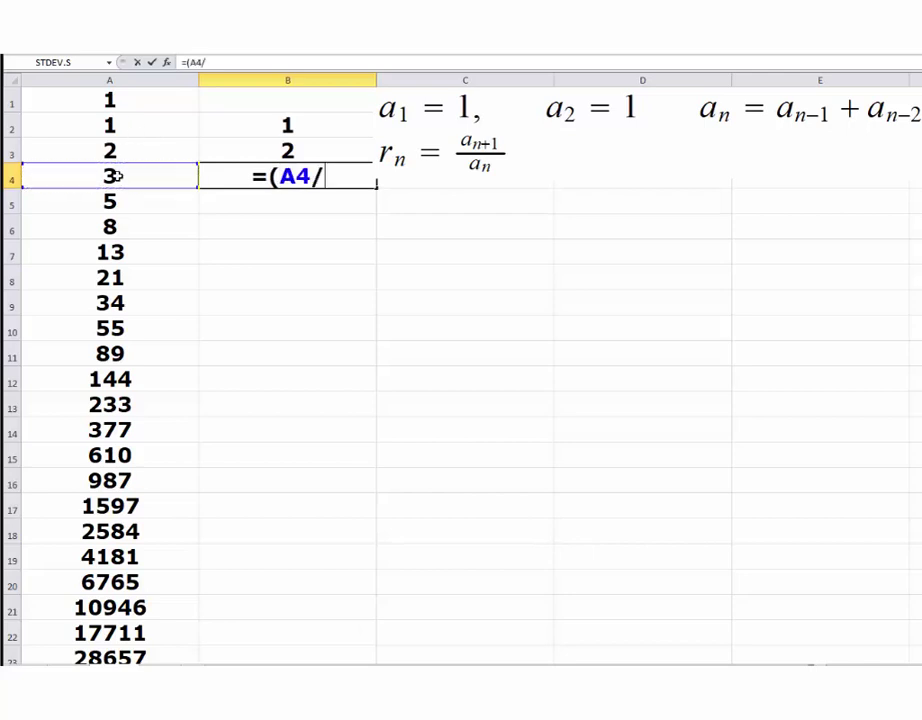
left_click(115, 150)
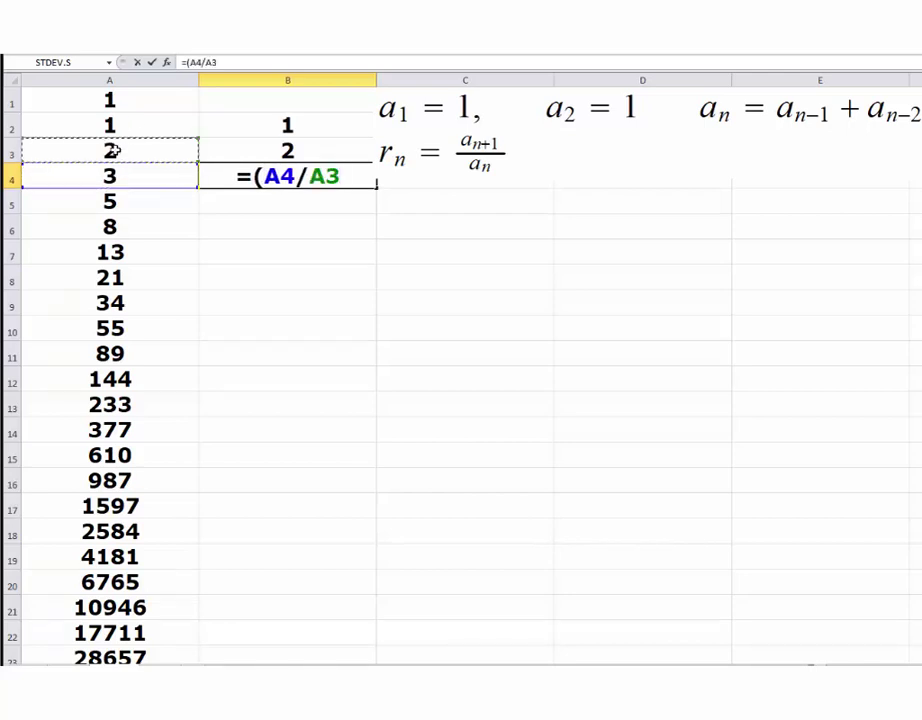
type(")")
key("Return")
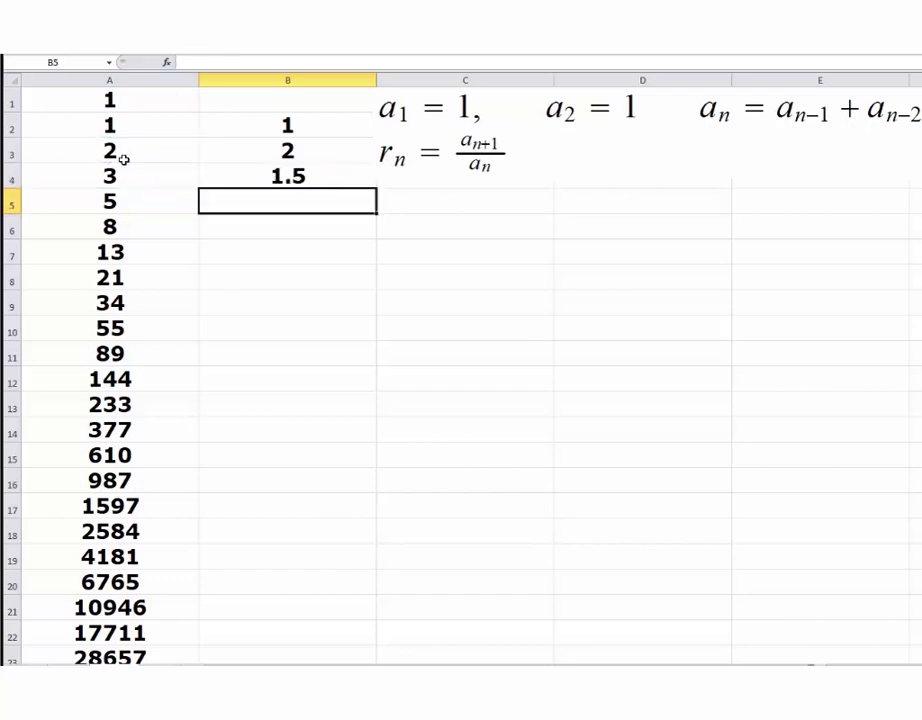
Fill the ratio formulas in B2:B4 down column B through row 26 and select the last two ratios, B25:B26.
left_click_drag(270, 124, 268, 176)
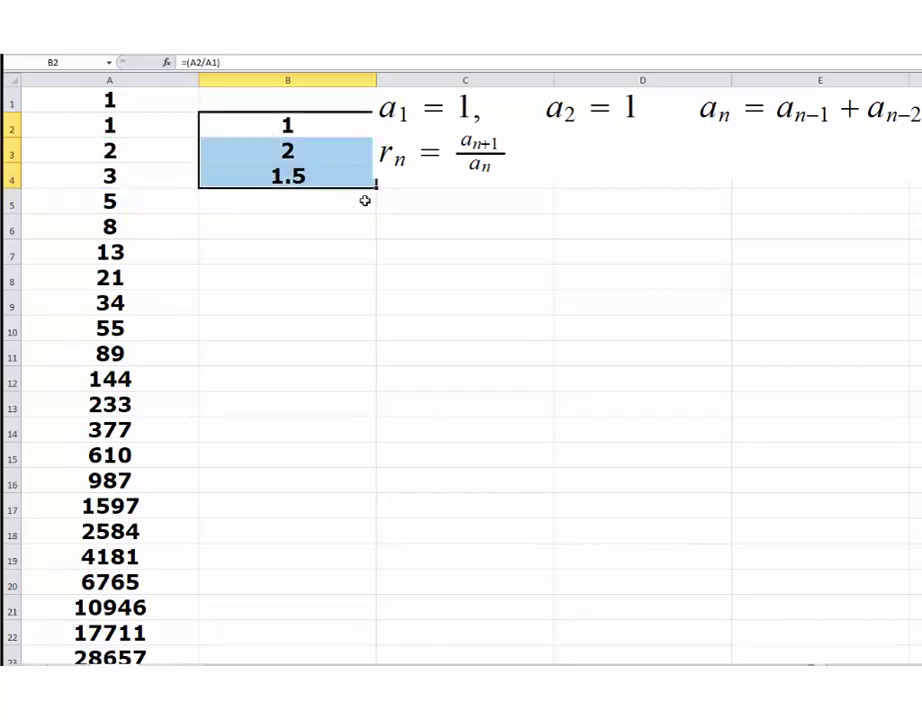
left_click_drag(377, 185, 422, 605)
scroll(462, 536, "down", 3)
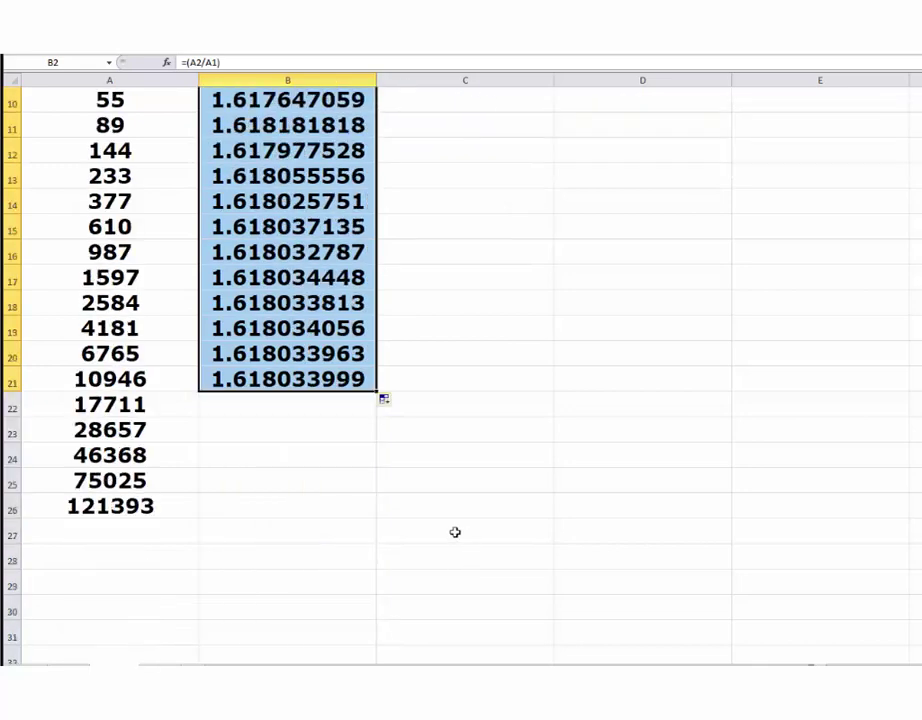
left_click_drag(378, 392, 381, 518)
left_click(564, 460)
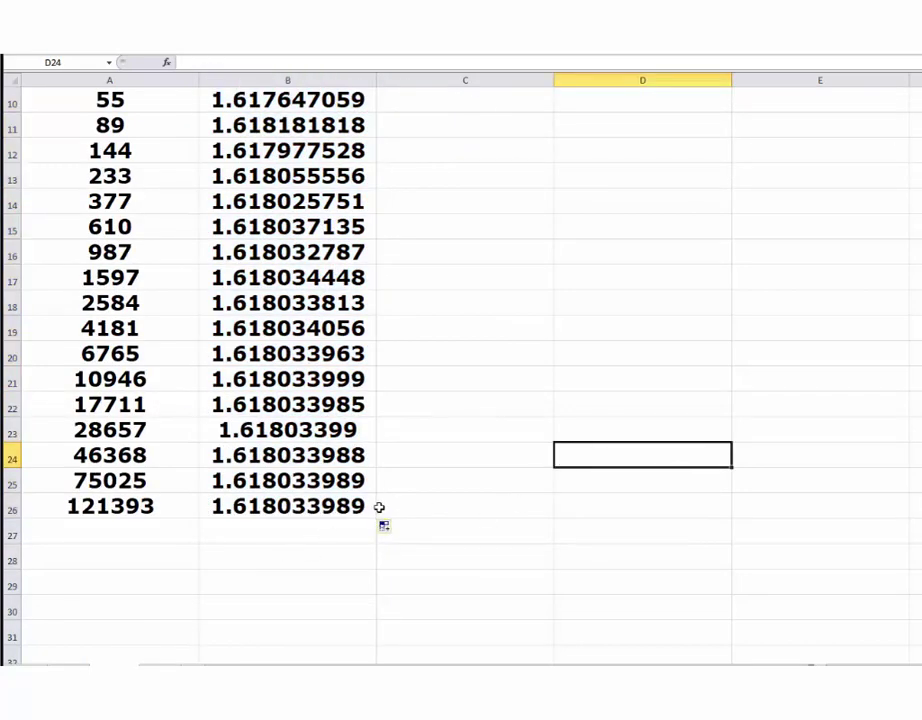
left_click(213, 481)
left_click_drag(213, 481, 222, 503)
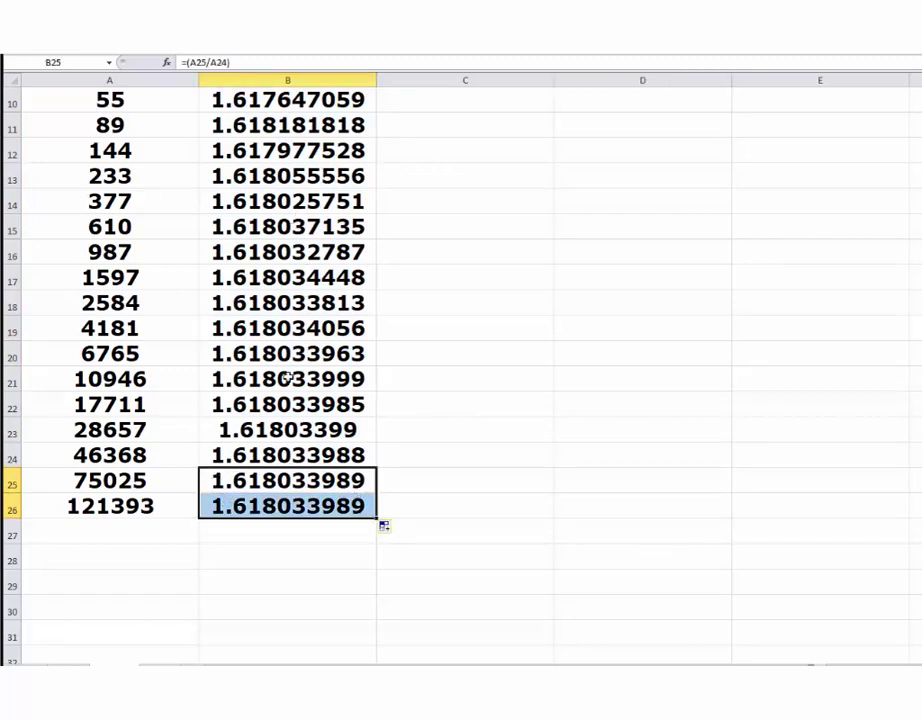